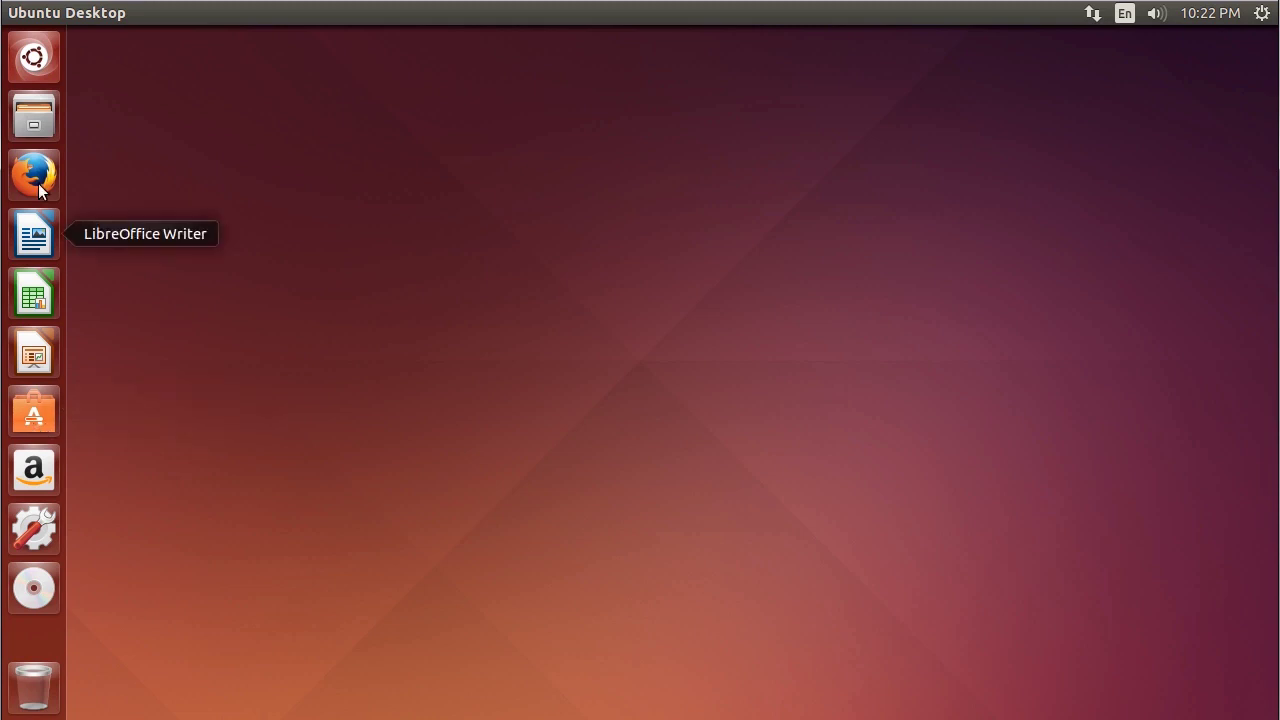
Step: Search the Dash for 'ubuntu software center' to find the Ubuntu Software Centre app
{"action": "left_click", "coordinate": [35, 57]}
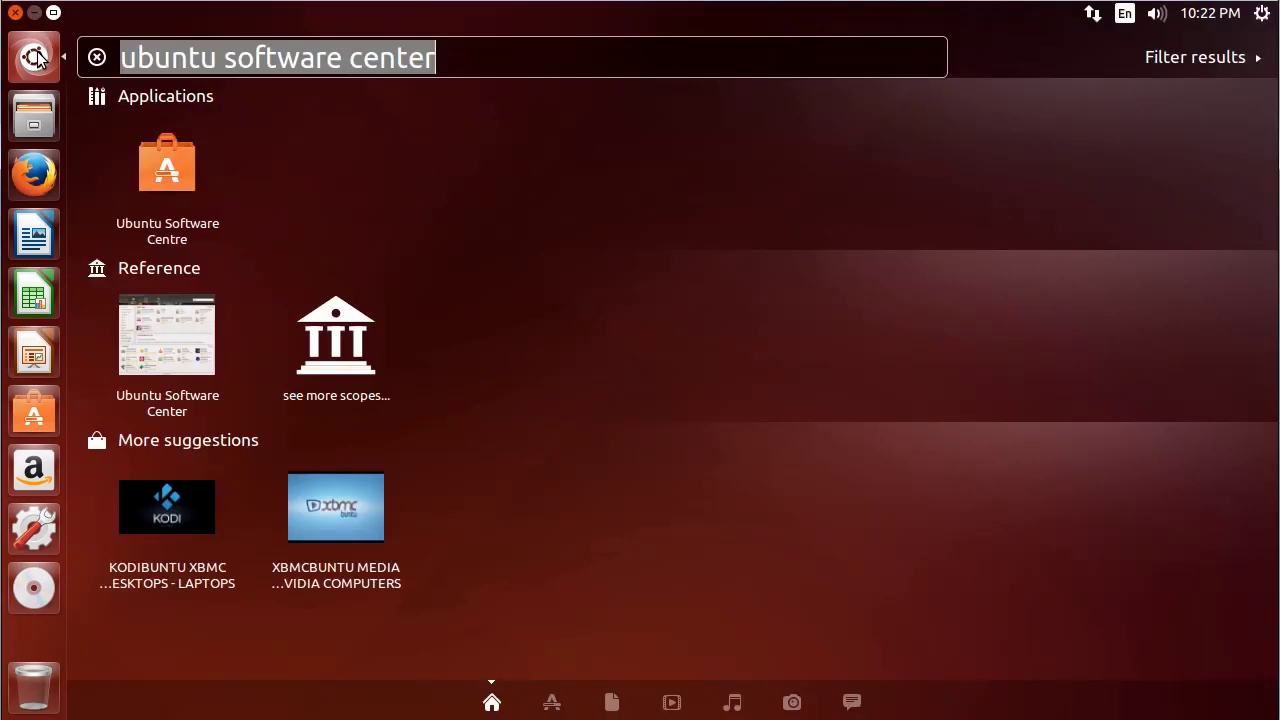
{"action": "type", "text": "ubuntu sof"}
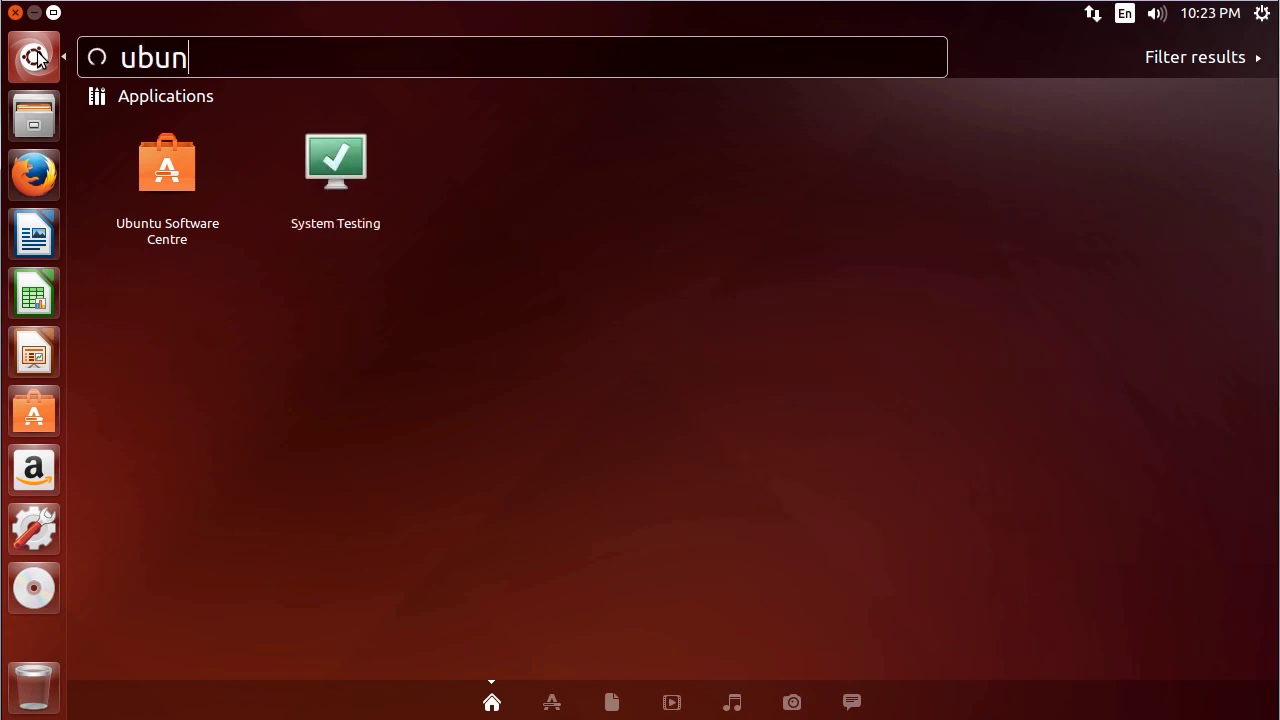
{"action": "type", "text": "tware center"}
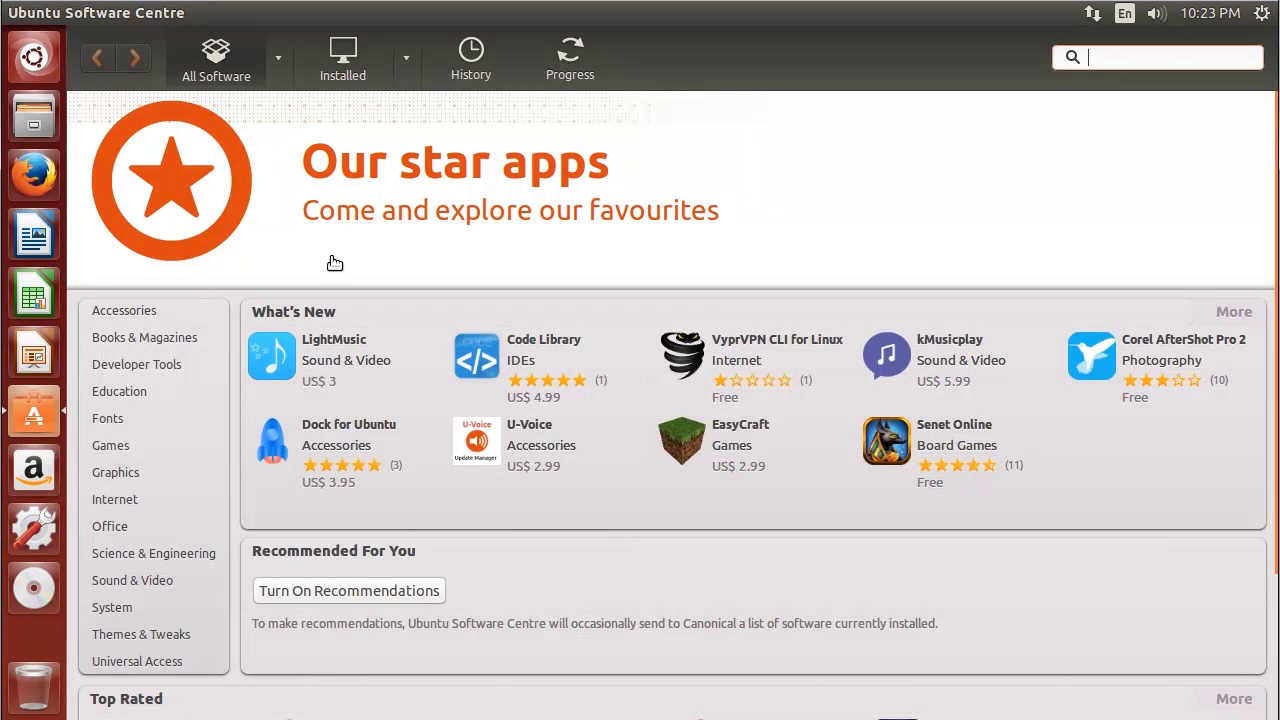
Step: Scroll the All Software home page down to the Top Rated row
{"action": "scroll", "coordinate": [391, 351], "scroll_direction": "down", "scroll_amount": 2}
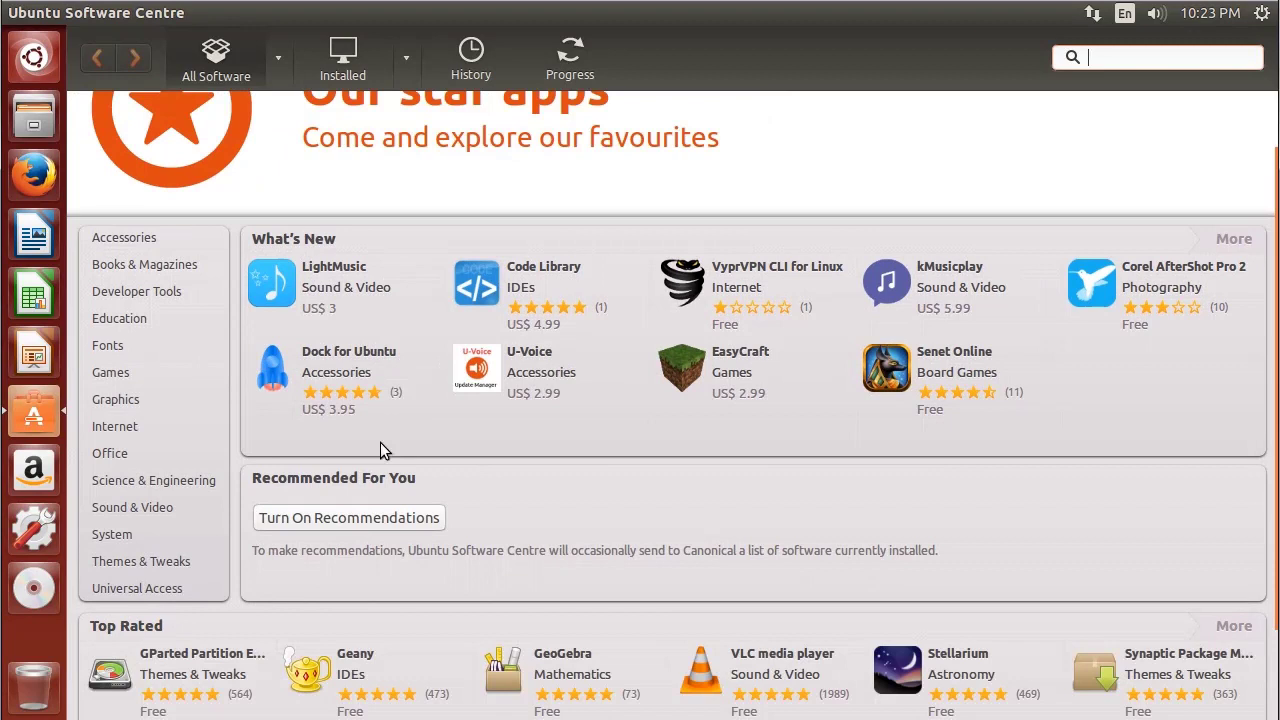
{"action": "scroll", "coordinate": [526, 348], "scroll_direction": "down", "scroll_amount": 3}
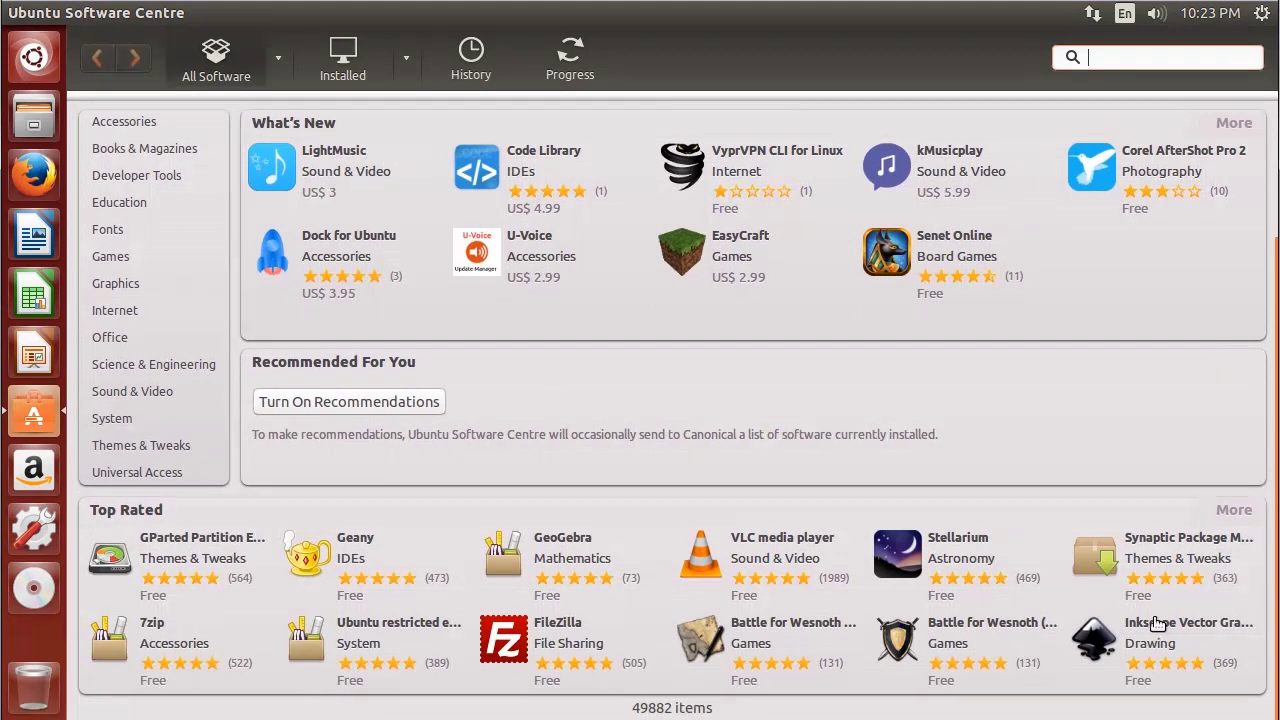
Step: Open the Inkscape Vector Graphics Editor details page and browse its description and reviews
{"action": "left_click", "coordinate": [1091, 640]}
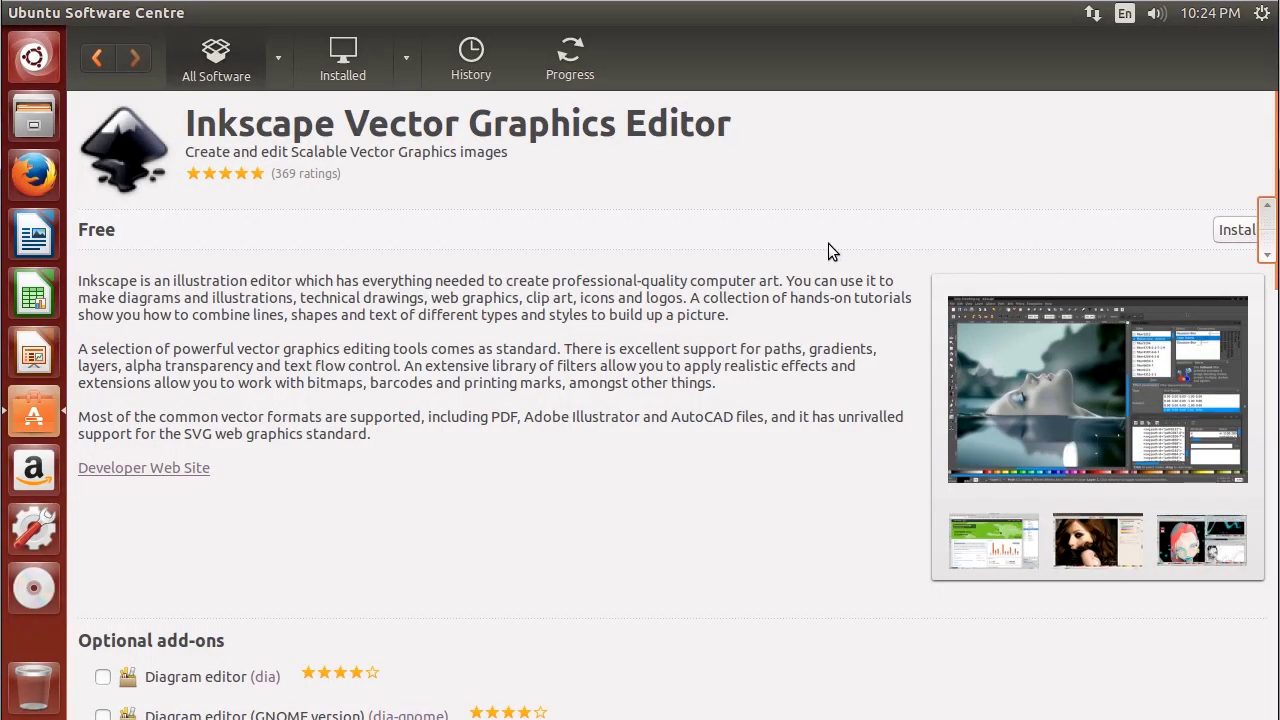
{"action": "scroll", "coordinate": [648, 252], "scroll_direction": "down", "scroll_amount": 10}
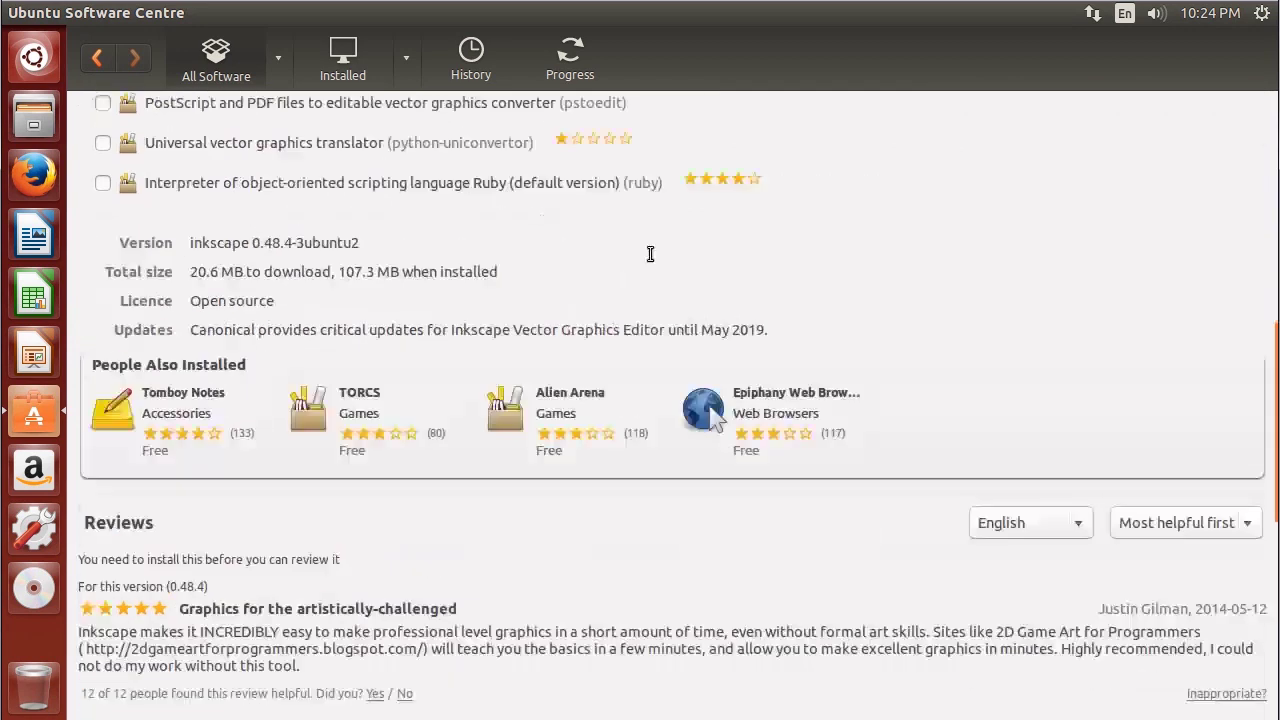
{"action": "scroll", "coordinate": [655, 256], "scroll_direction": "down", "scroll_amount": 2}
{"action": "scroll", "coordinate": [735, 310], "scroll_direction": "up", "scroll_amount": 10}
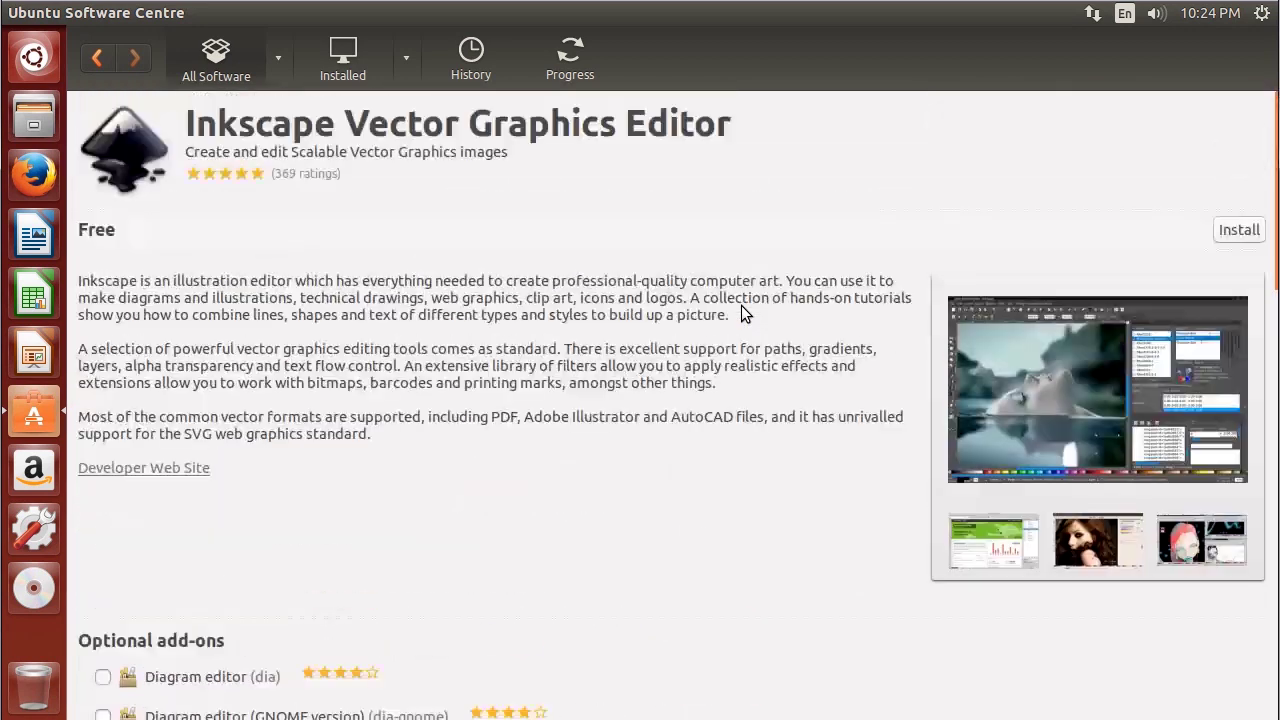
Step: Install Inkscape, authorising with the account password and following its progress
{"action": "left_click", "coordinate": [1226, 233]}
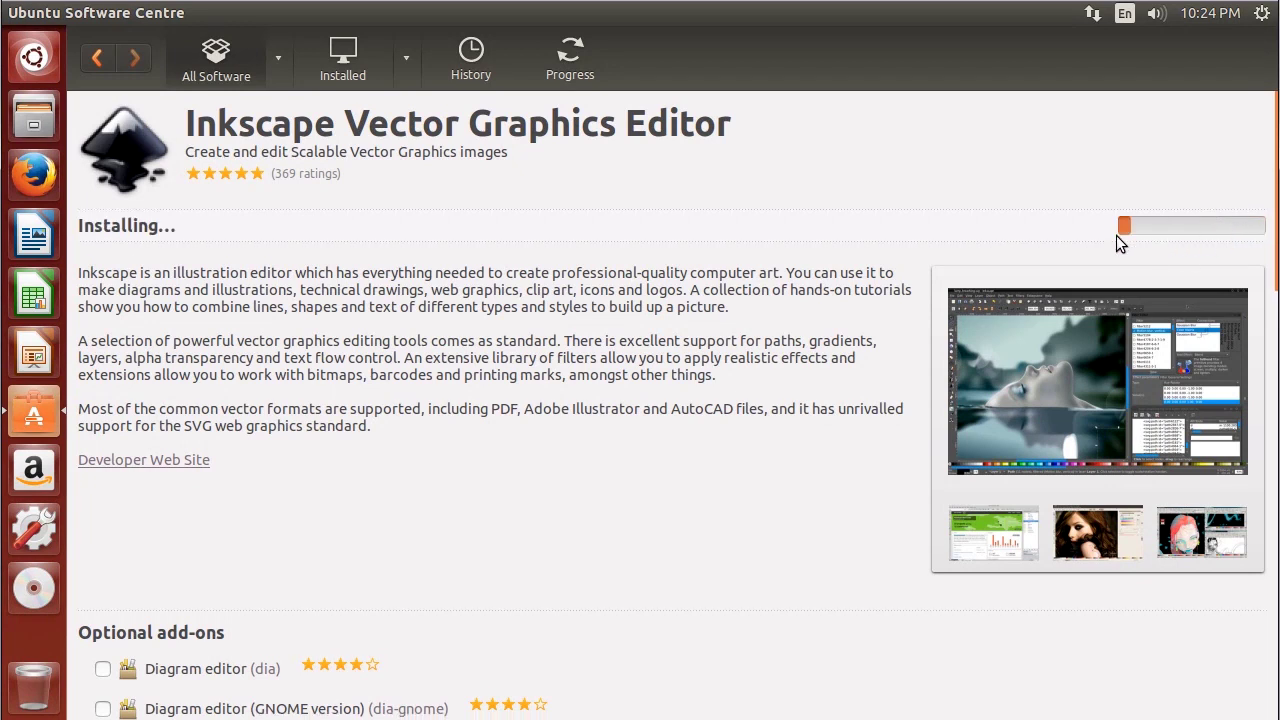
{"action": "left_click", "coordinate": [572, 60]}
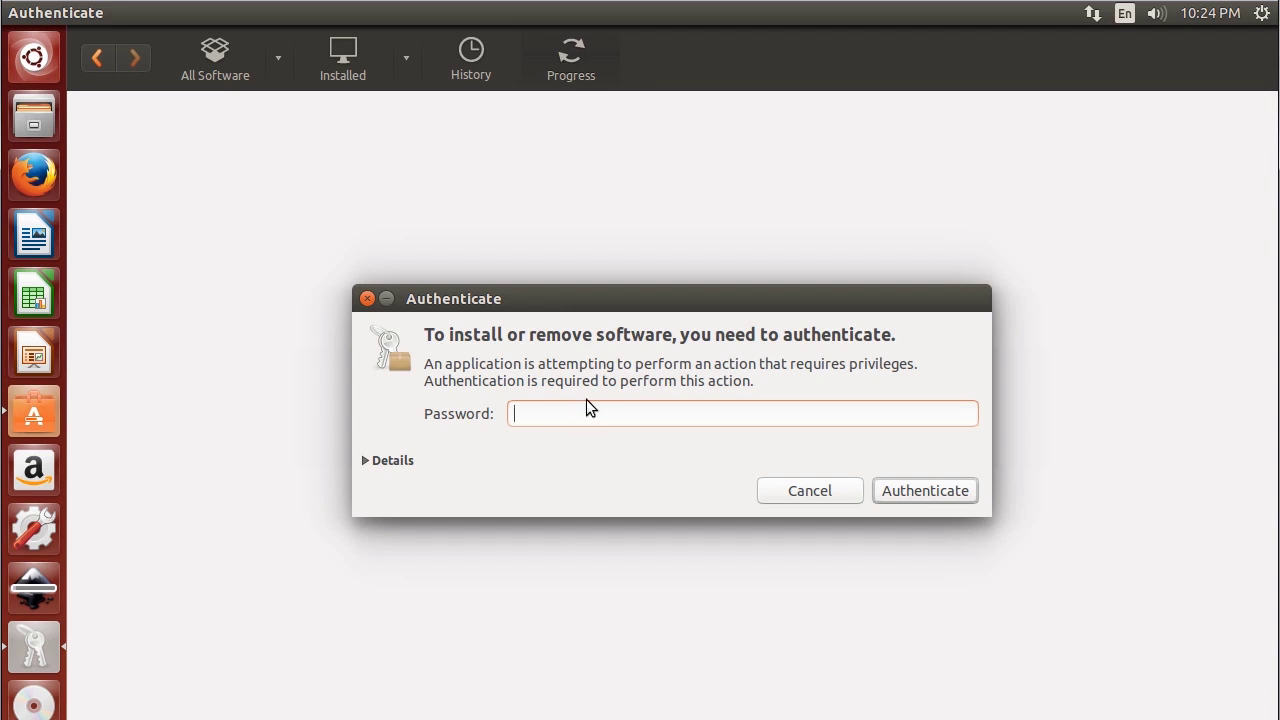
{"action": "type", "text": "***********"}
{"action": "key", "text": "Return"}
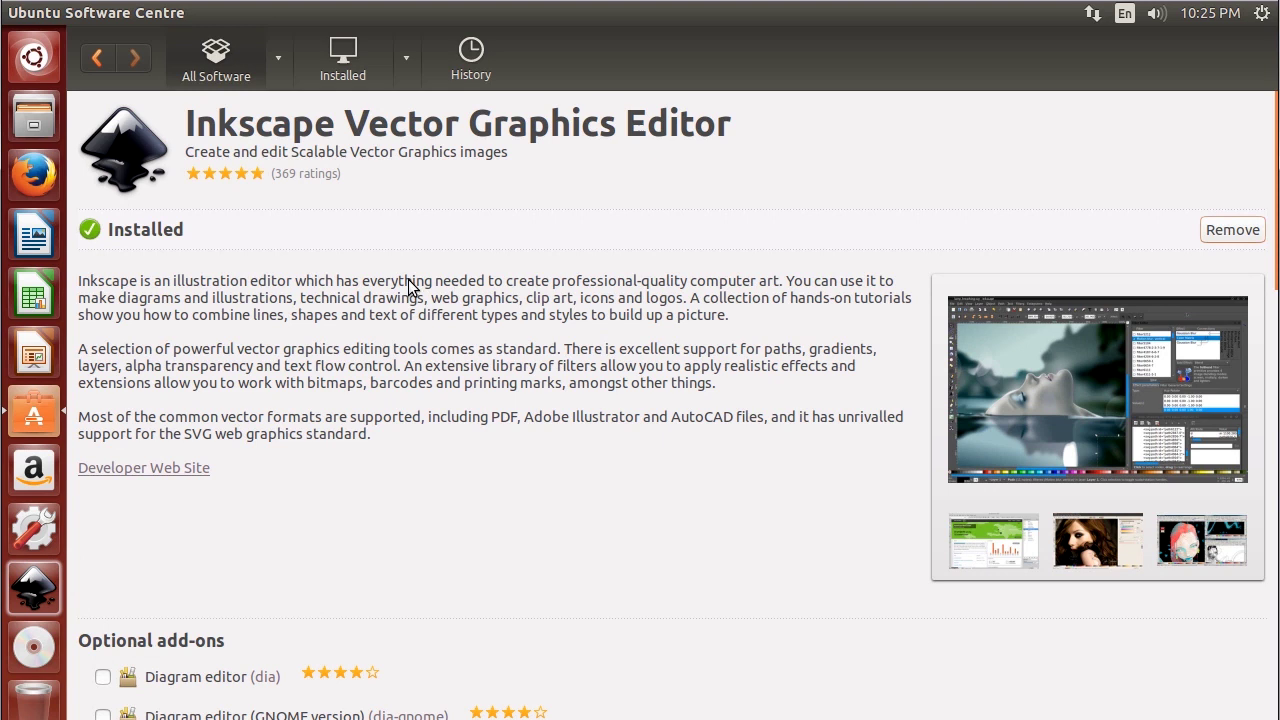
Step: Show the History of package changes and scroll through All Changes
{"action": "left_click", "coordinate": [461, 78]}
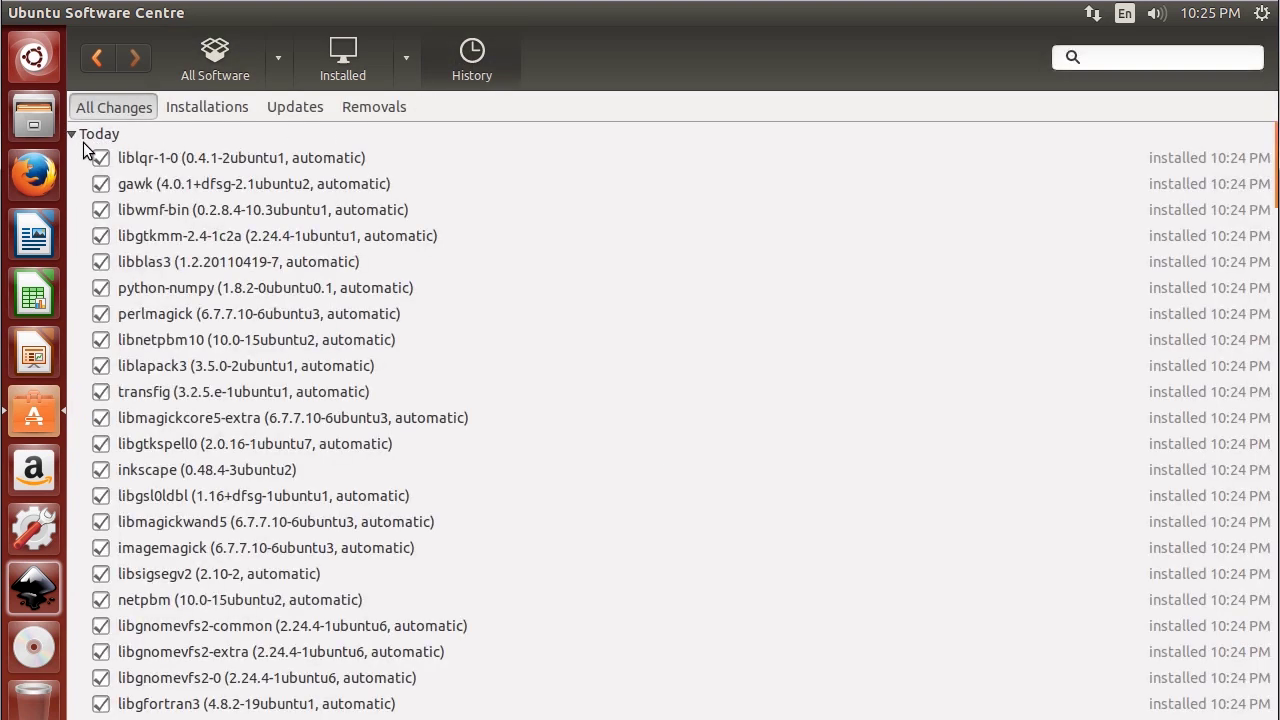
{"action": "scroll", "coordinate": [236, 228], "scroll_direction": "down", "scroll_amount": 20}
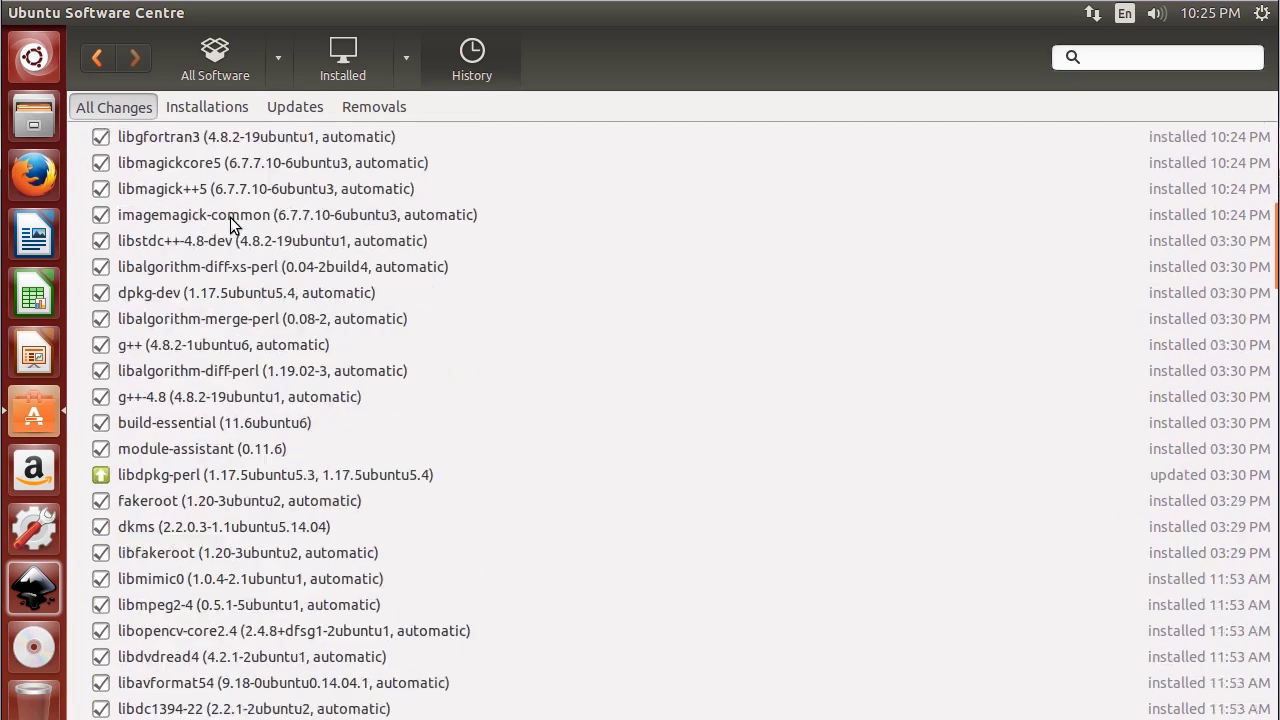
{"action": "scroll", "coordinate": [230, 224], "scroll_direction": "down", "scroll_amount": 20}
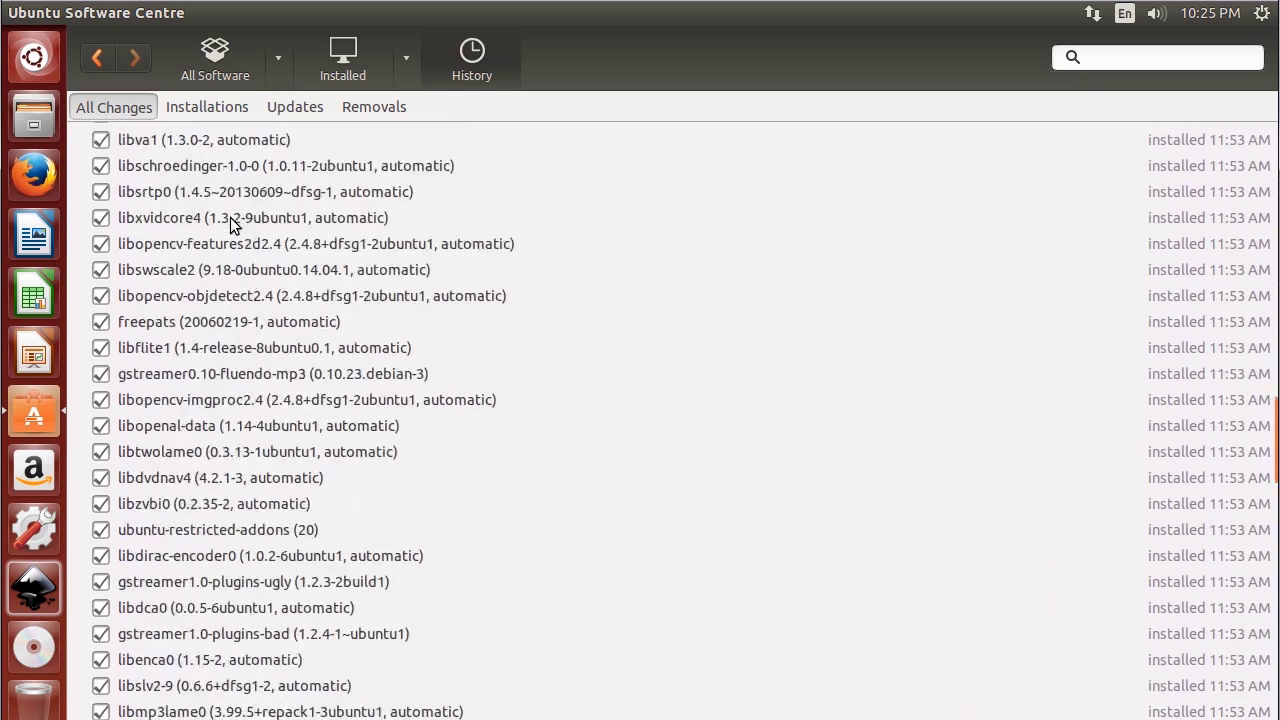
{"action": "scroll", "coordinate": [230, 224], "scroll_direction": "down", "scroll_amount": 3}
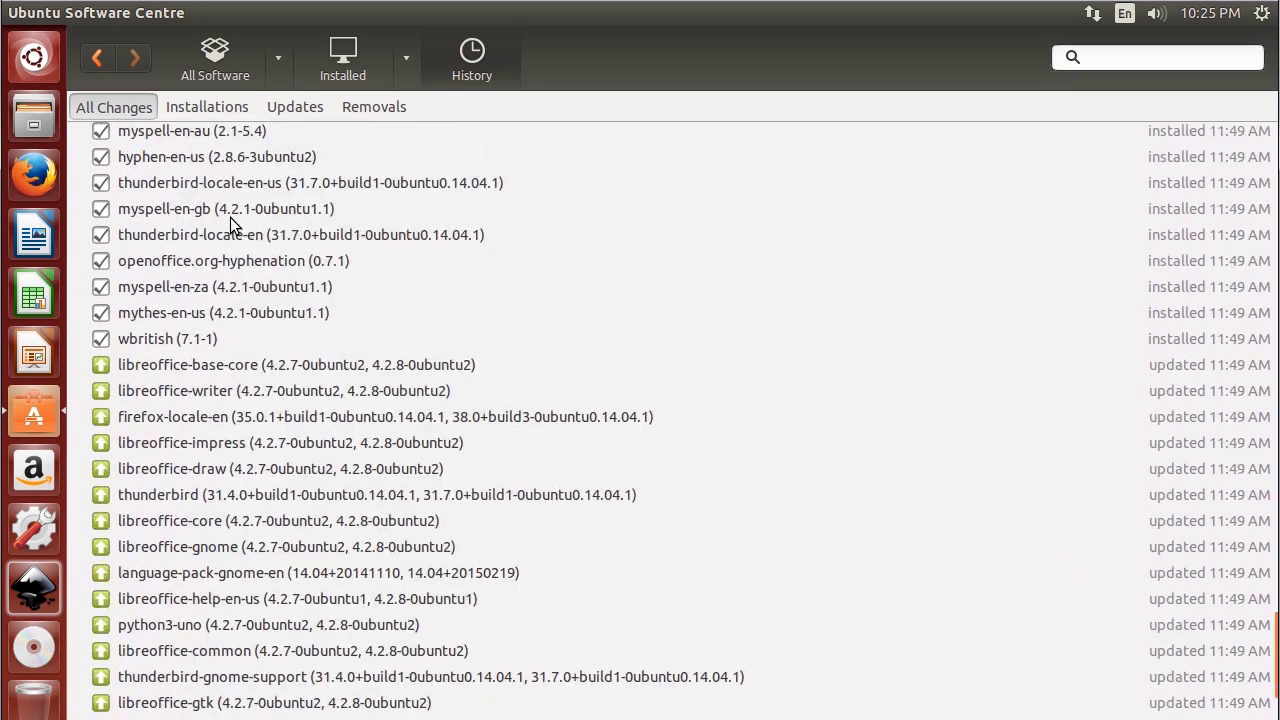
{"action": "scroll", "coordinate": [236, 224], "scroll_direction": "up", "scroll_amount": 20}
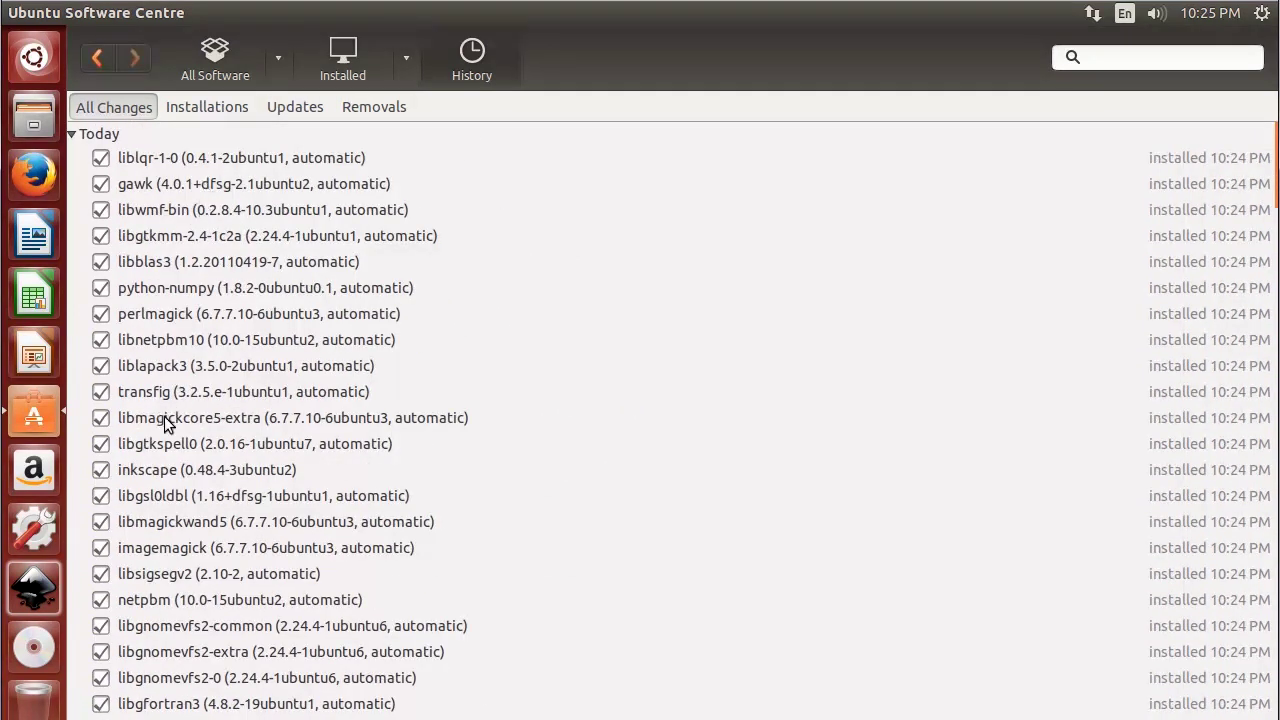
Step: Select the inkscape (0.48.4-3ubuntu2) entry, then imagemagick-common, then inkscape again
{"action": "left_click", "coordinate": [149, 471]}
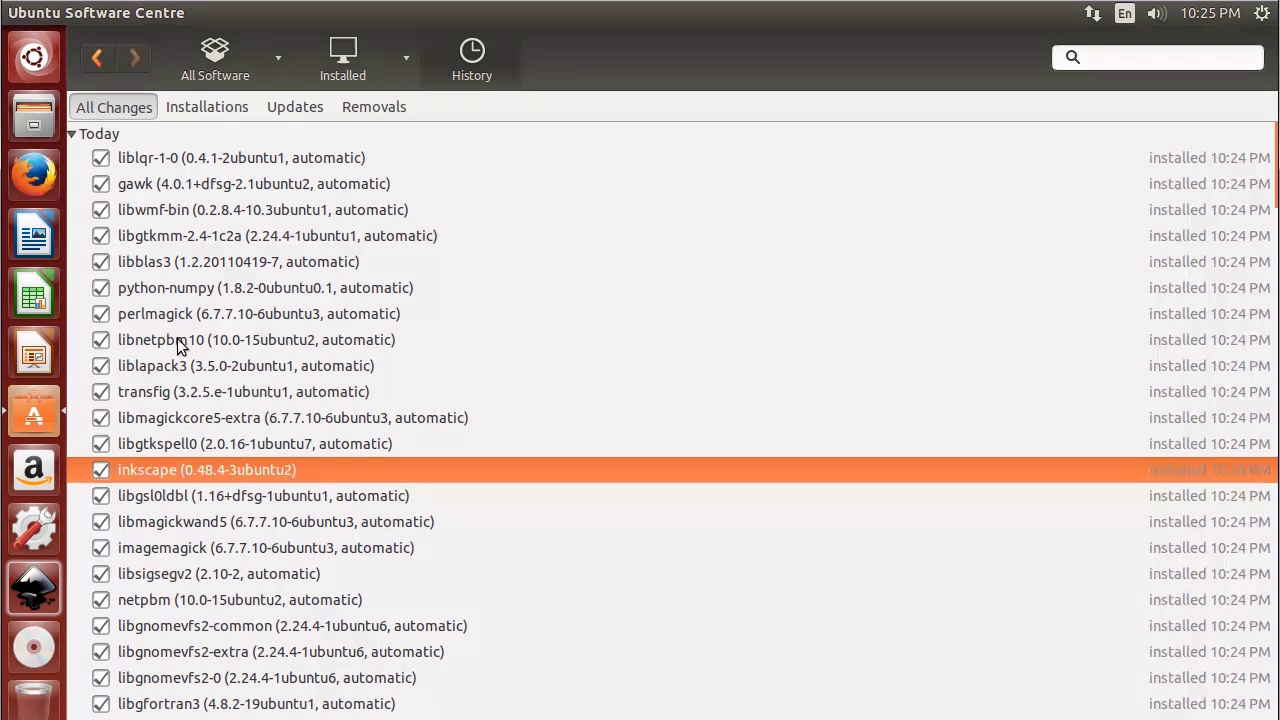
{"action": "scroll", "coordinate": [203, 448], "scroll_direction": "down", "scroll_amount": 3}
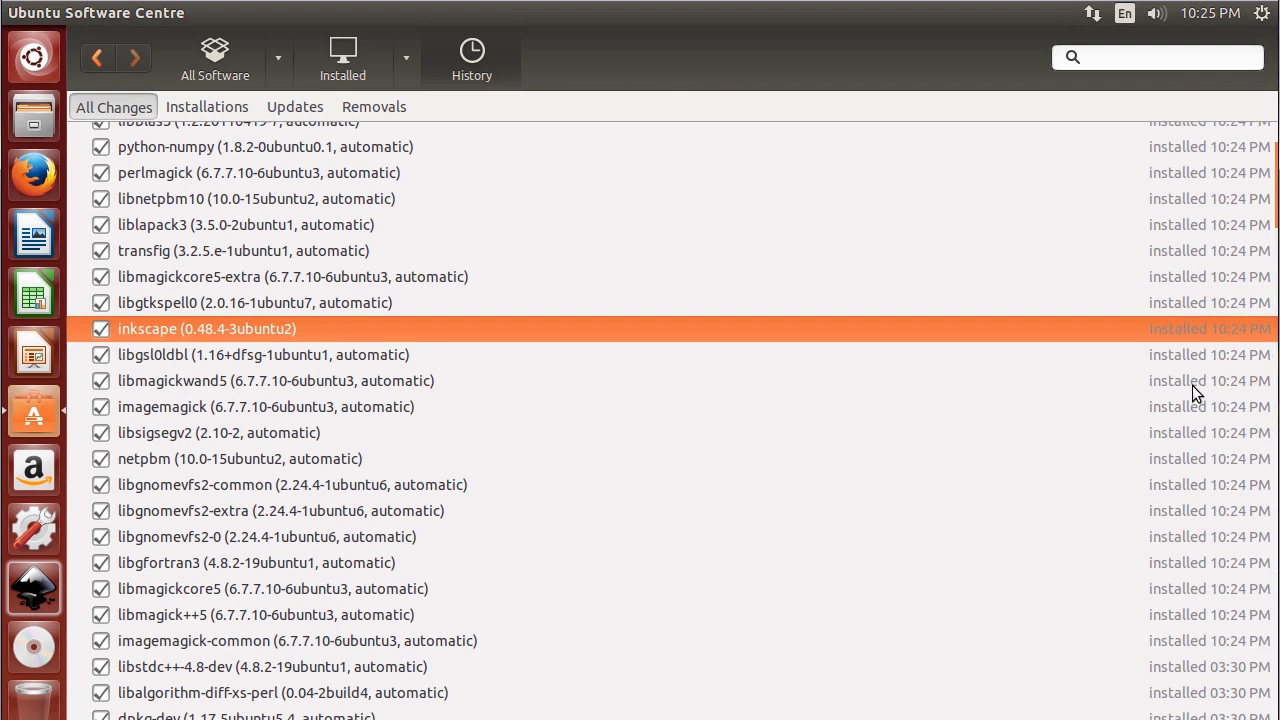
{"action": "left_click", "coordinate": [1206, 641]}
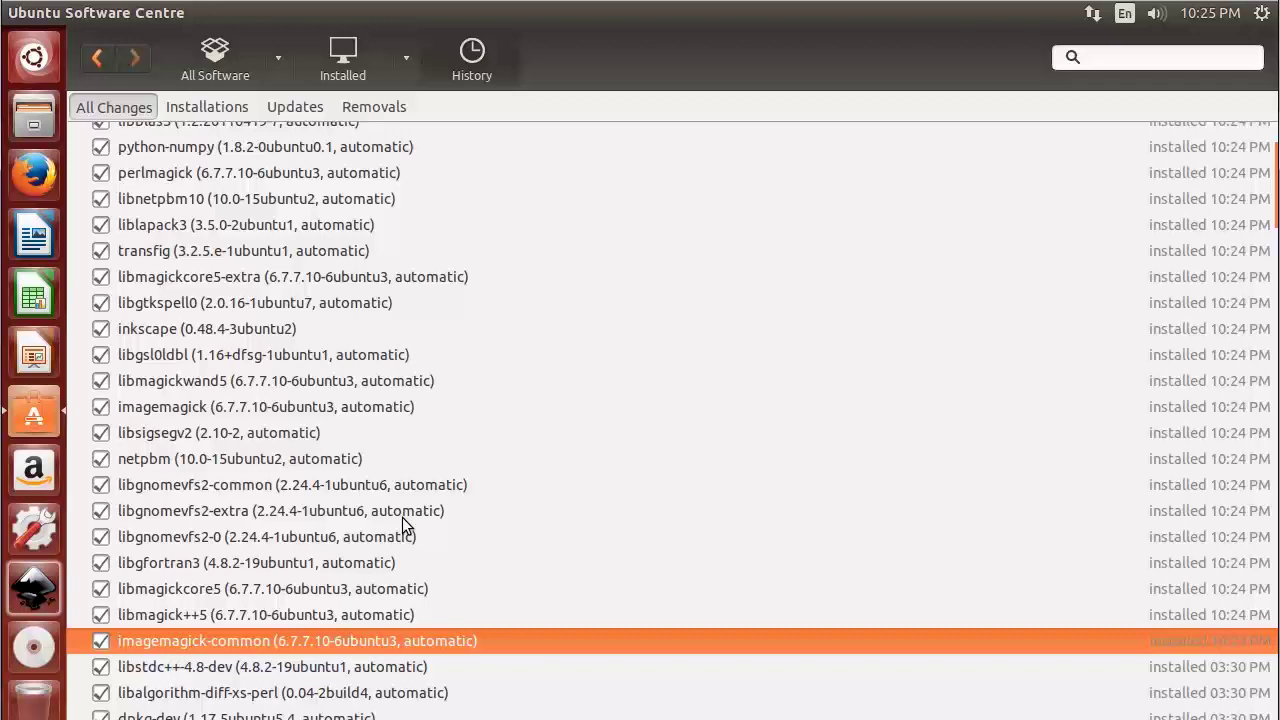
{"action": "left_click", "coordinate": [166, 335]}
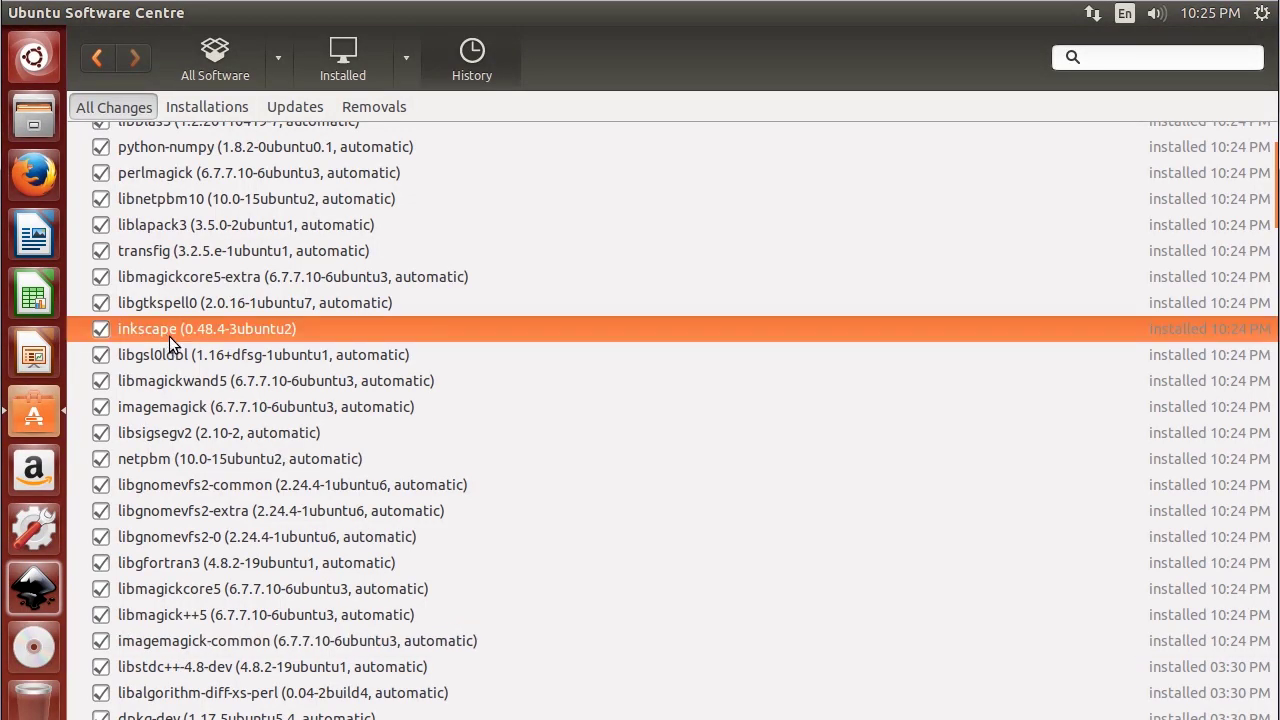
Step: Search All Software for 'IRC', select XChat IRC, then clear the search
{"action": "left_click", "coordinate": [216, 57]}
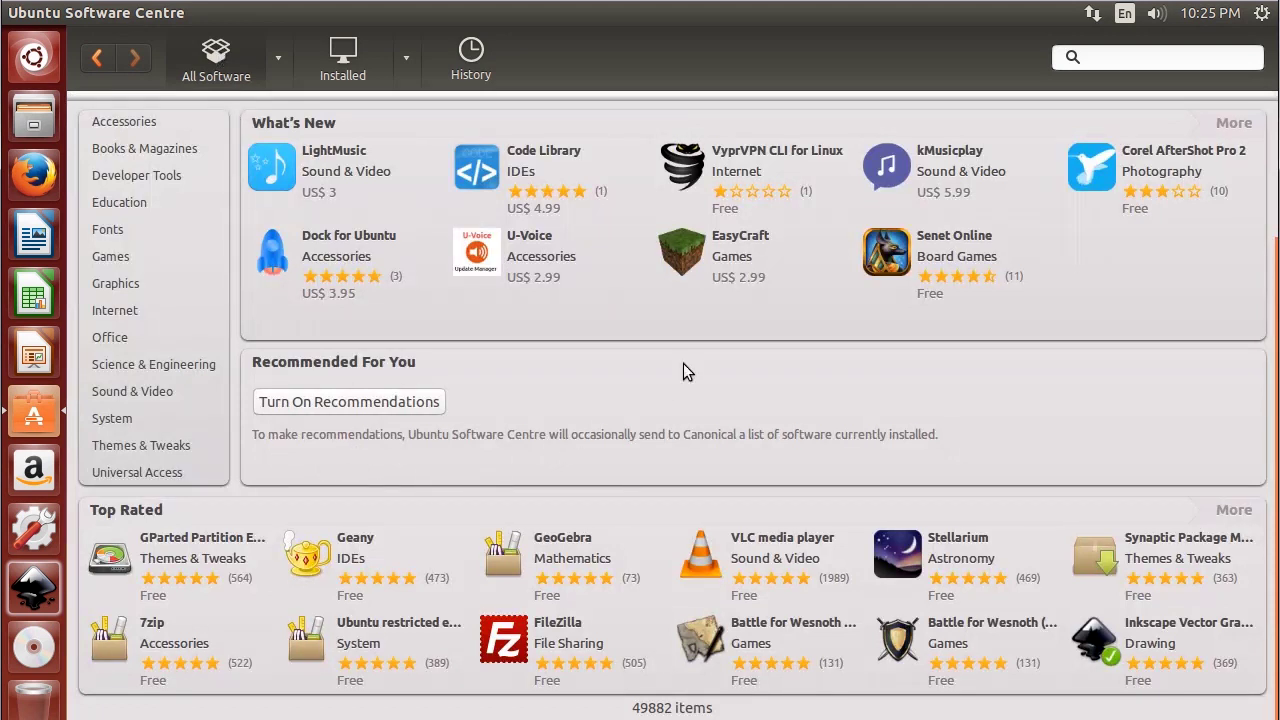
{"action": "left_click", "coordinate": [1116, 64]}
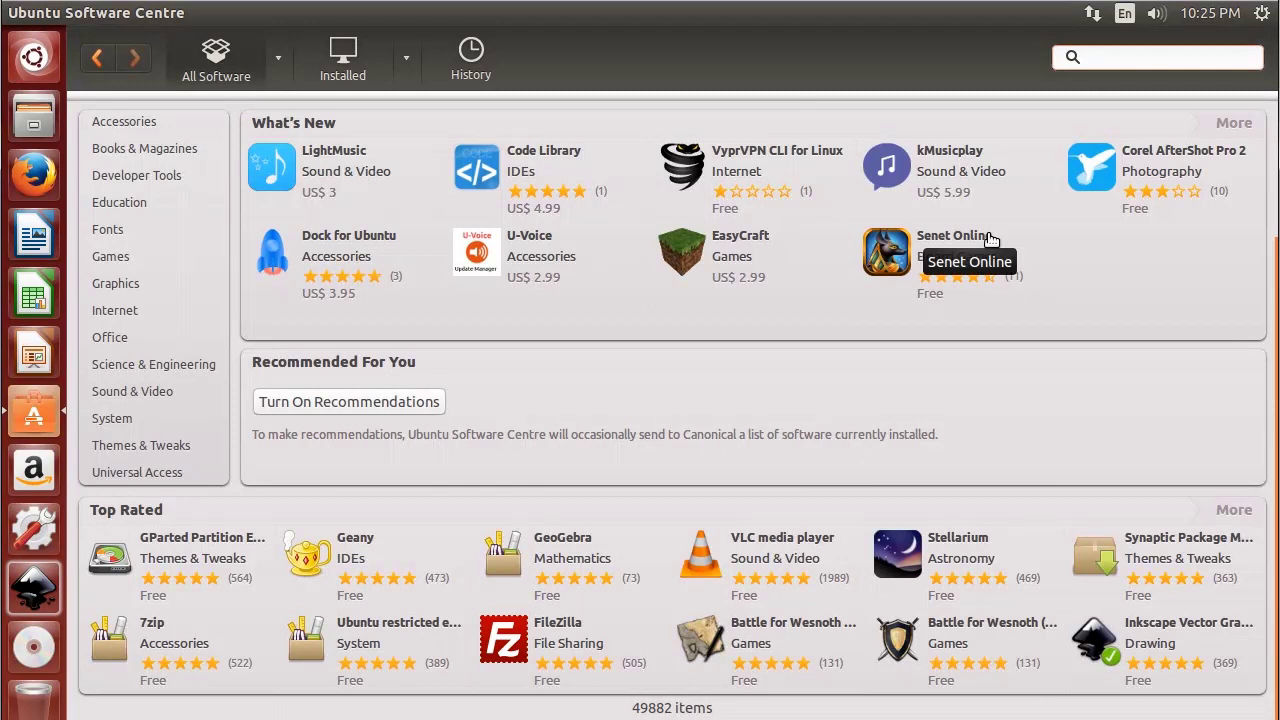
{"action": "type", "text": "IRC"}
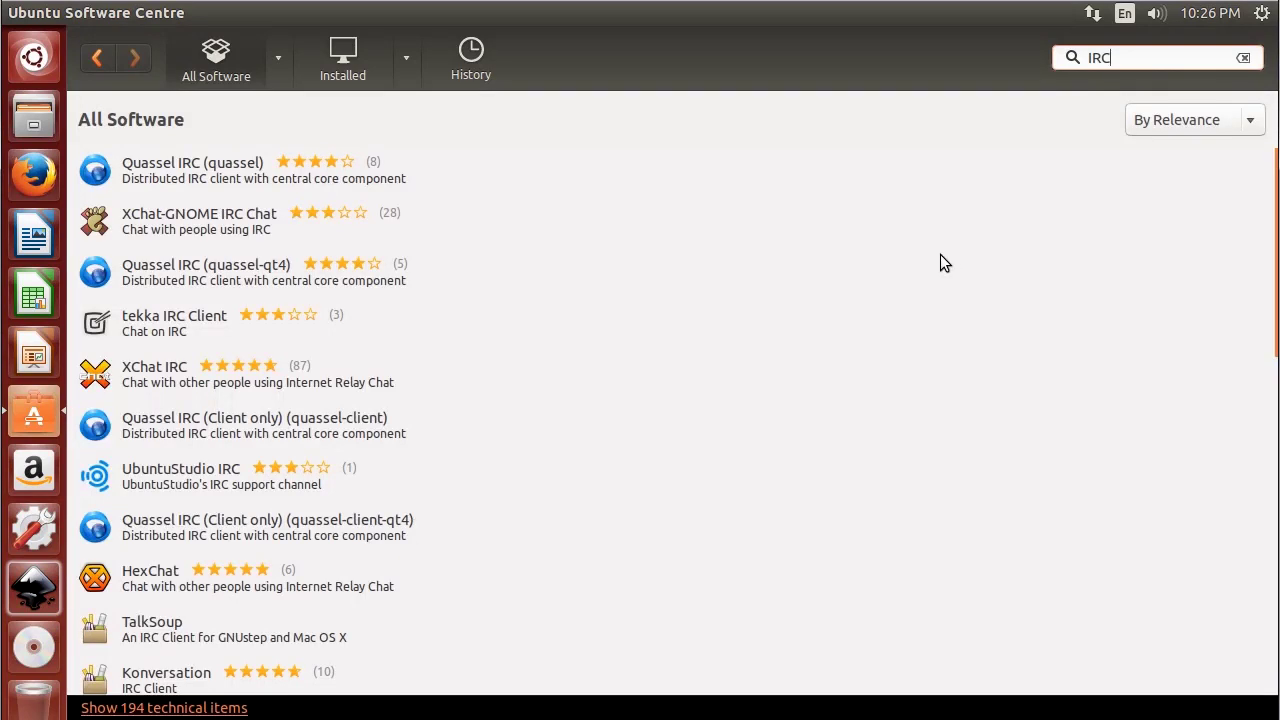
{"action": "left_click", "coordinate": [143, 372]}
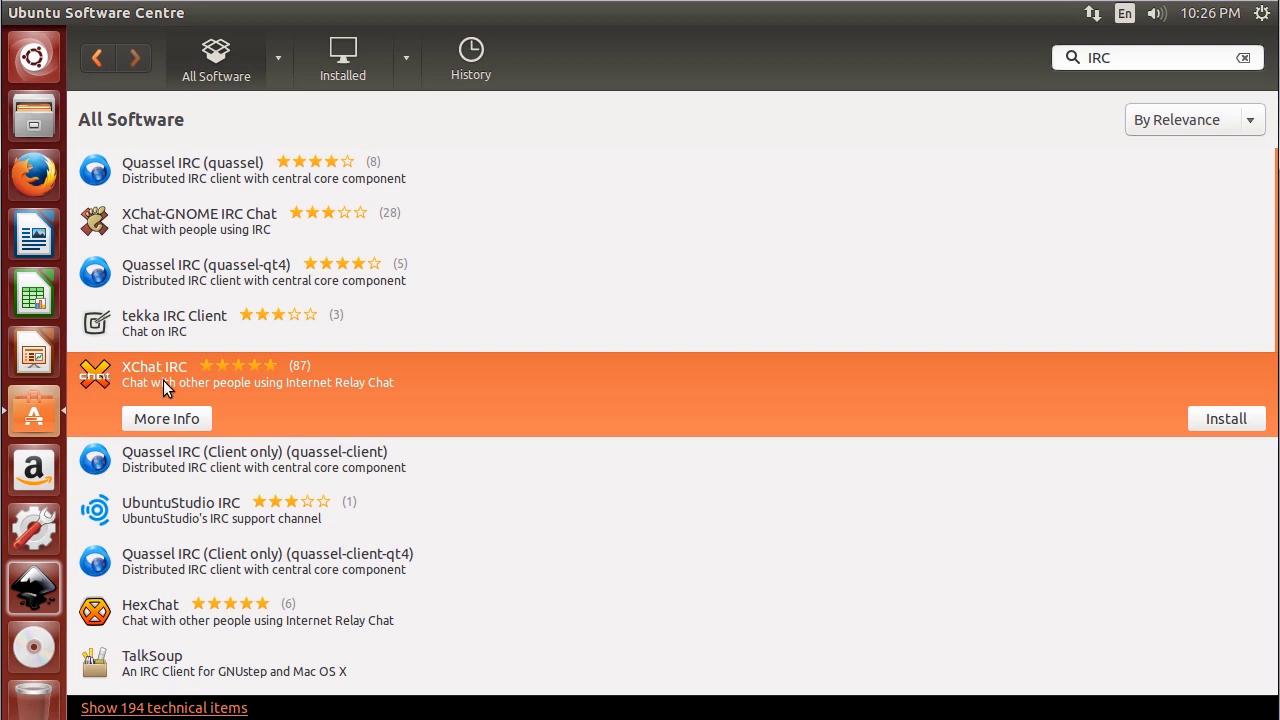
{"action": "left_click", "coordinate": [1243, 57]}
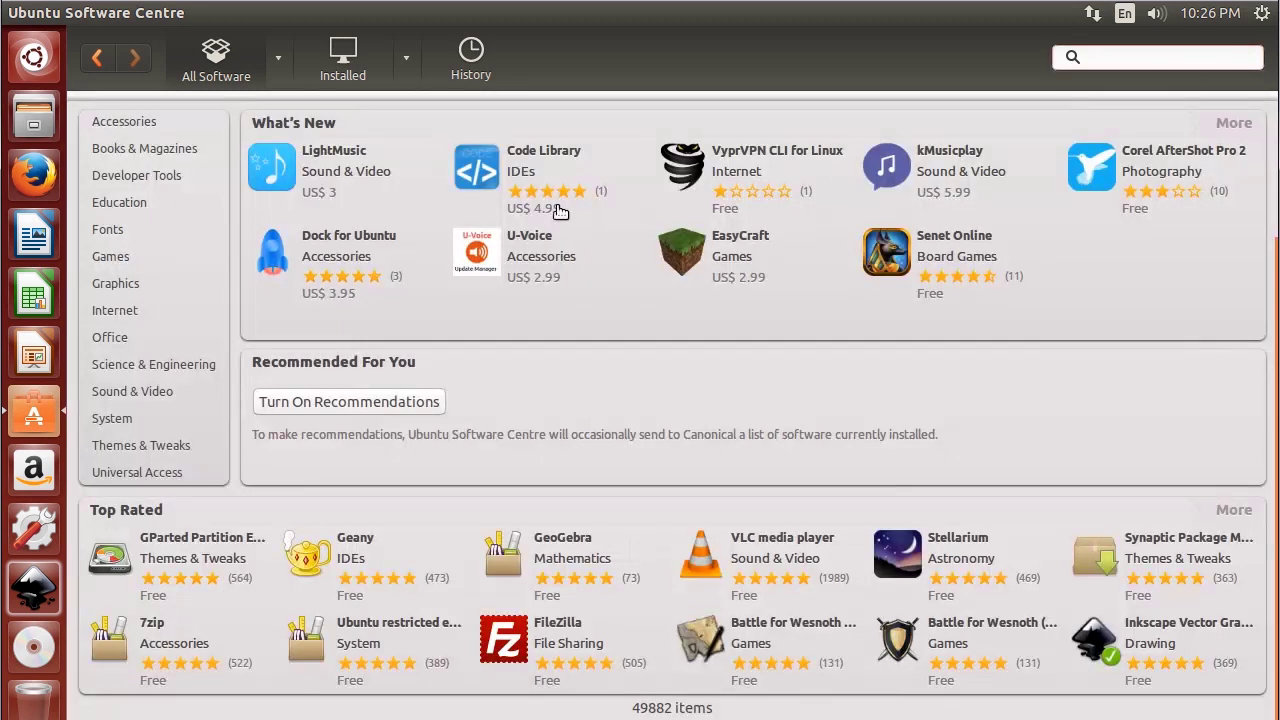
Step: Remove Inkscape Vector Graphics Editor from the Installed list's Graphics category
{"action": "left_click", "coordinate": [356, 55]}
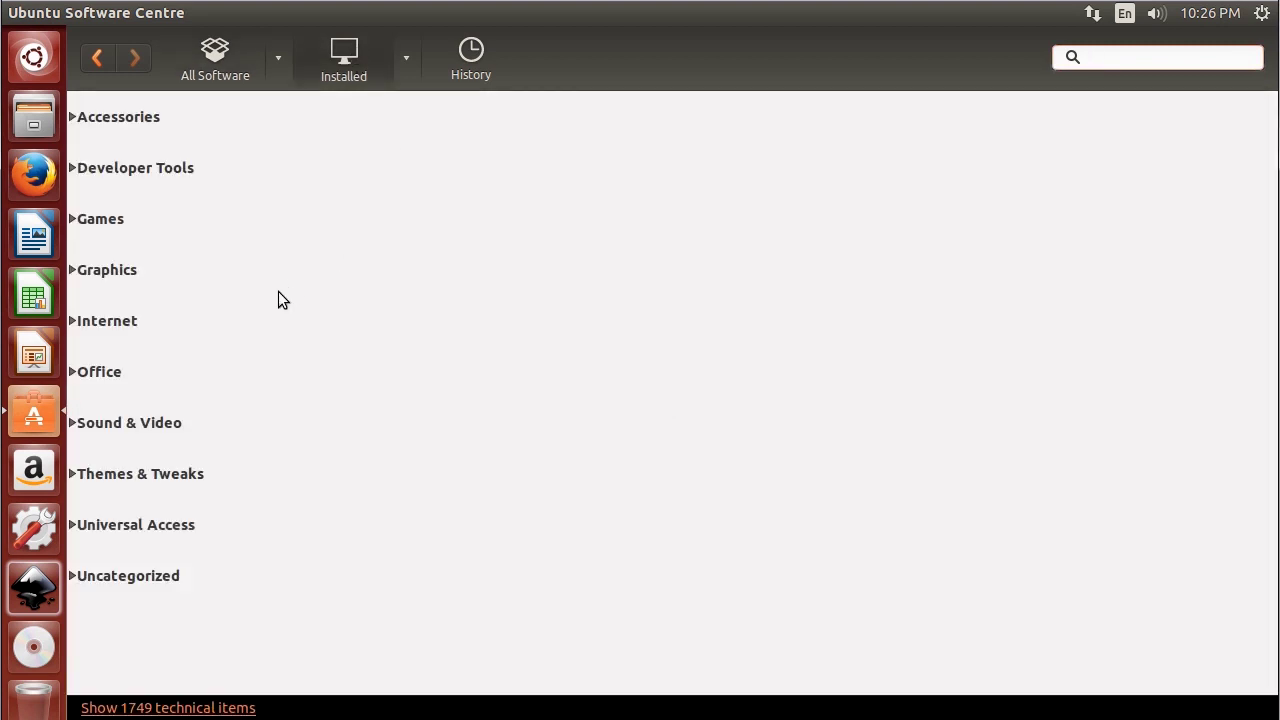
{"action": "left_click", "coordinate": [71, 272]}
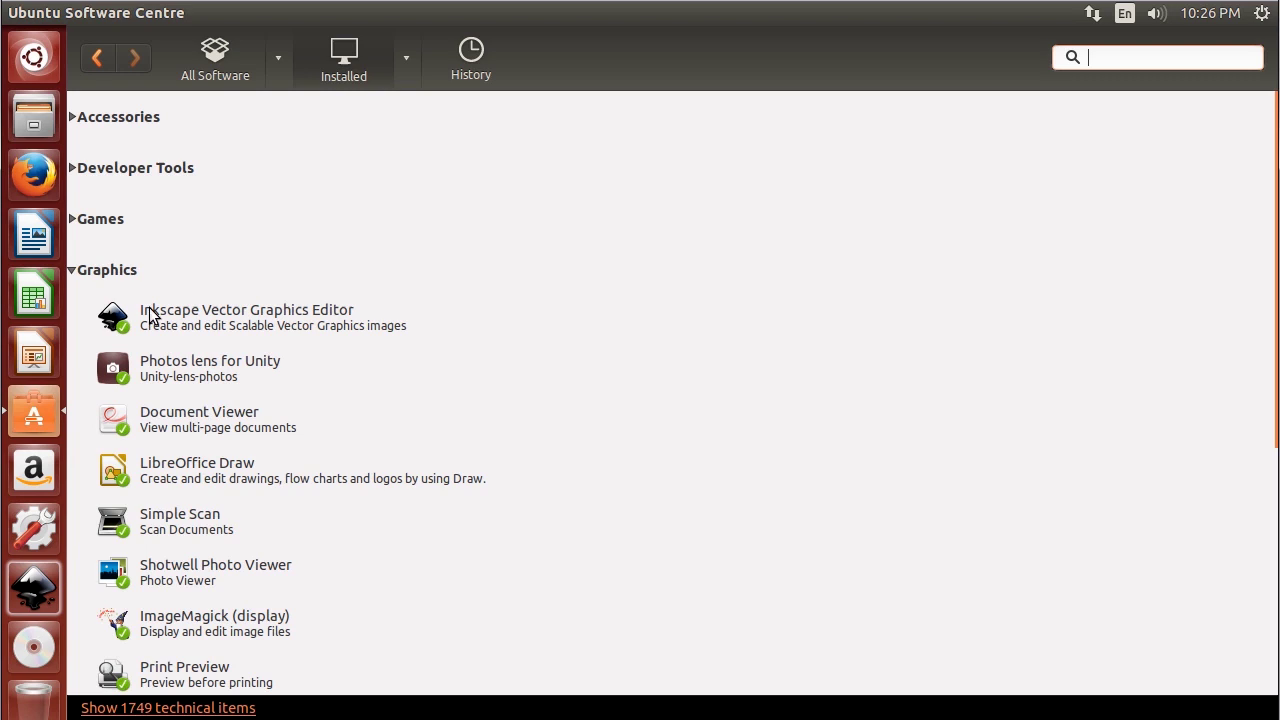
{"action": "left_click", "coordinate": [208, 325]}
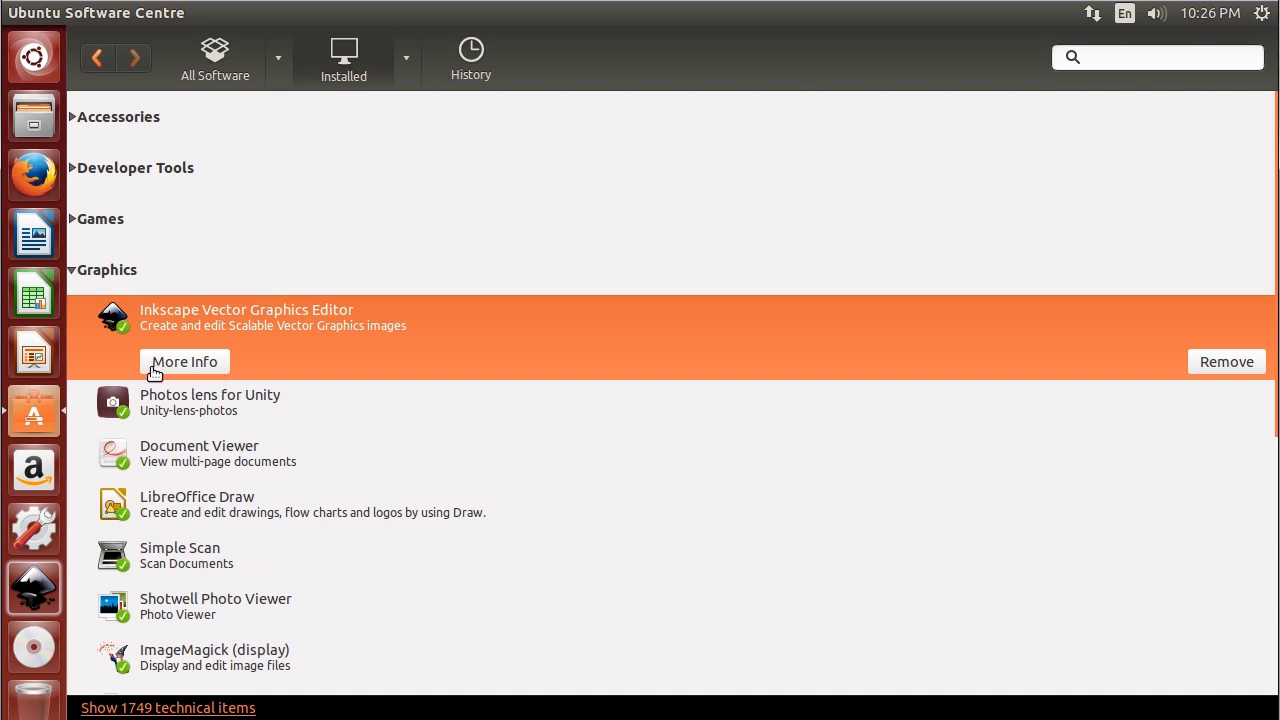
{"action": "left_click", "coordinate": [1252, 360]}
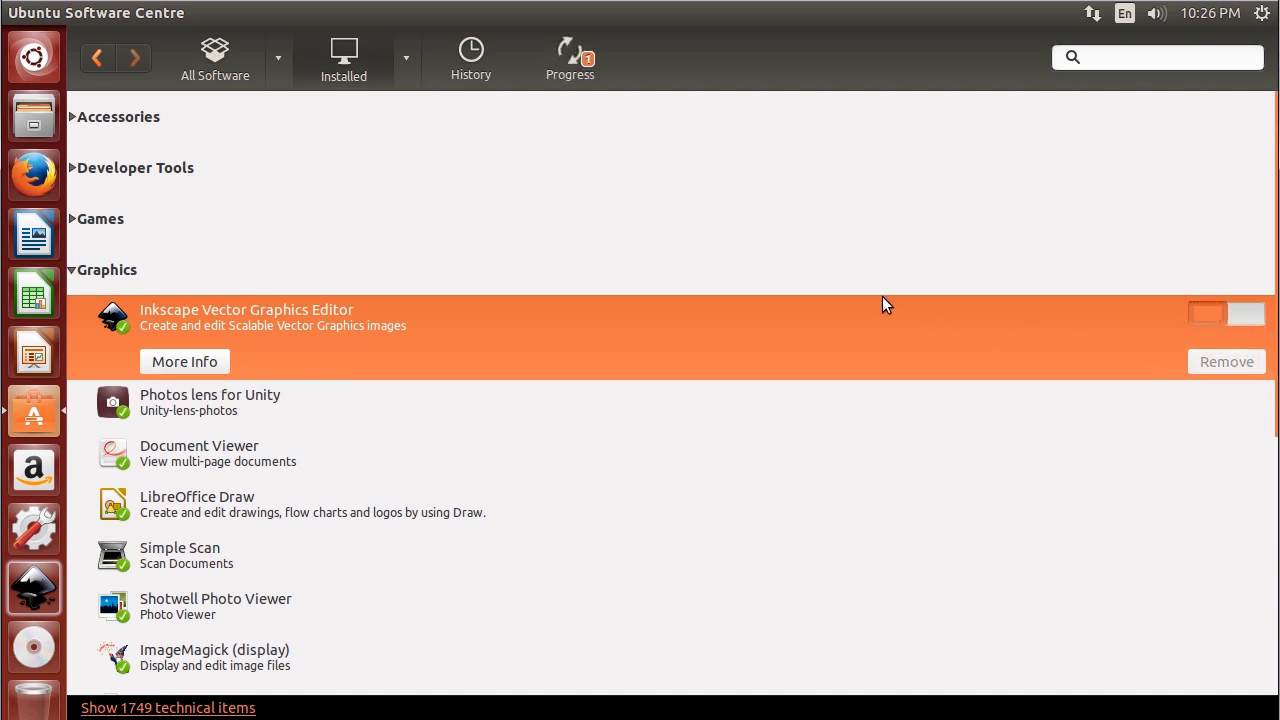